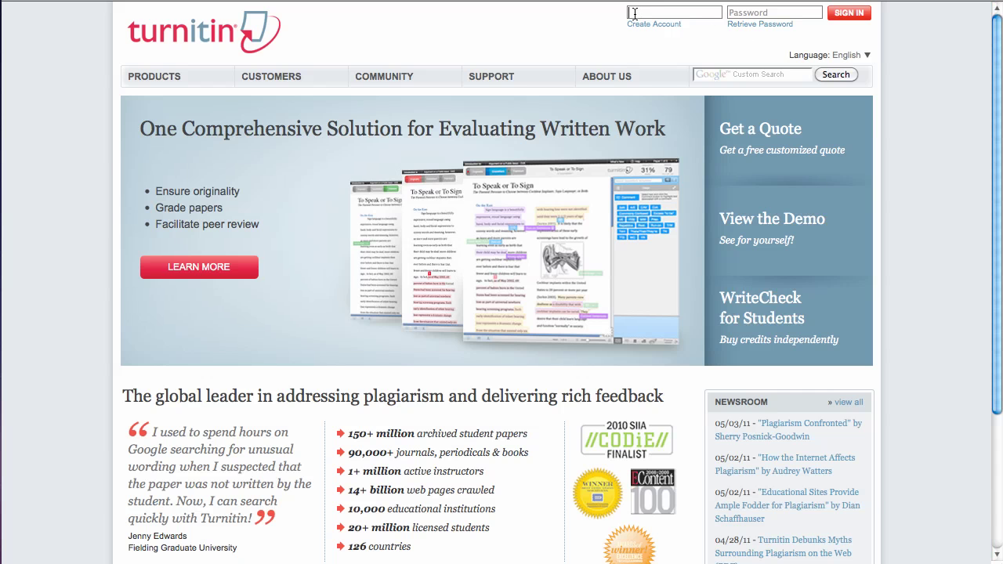
Sign in to the instructor account using the saved login details
left_click(639, 13)
type("marj")
key("Down")
key("Return")
left_click(846, 13)
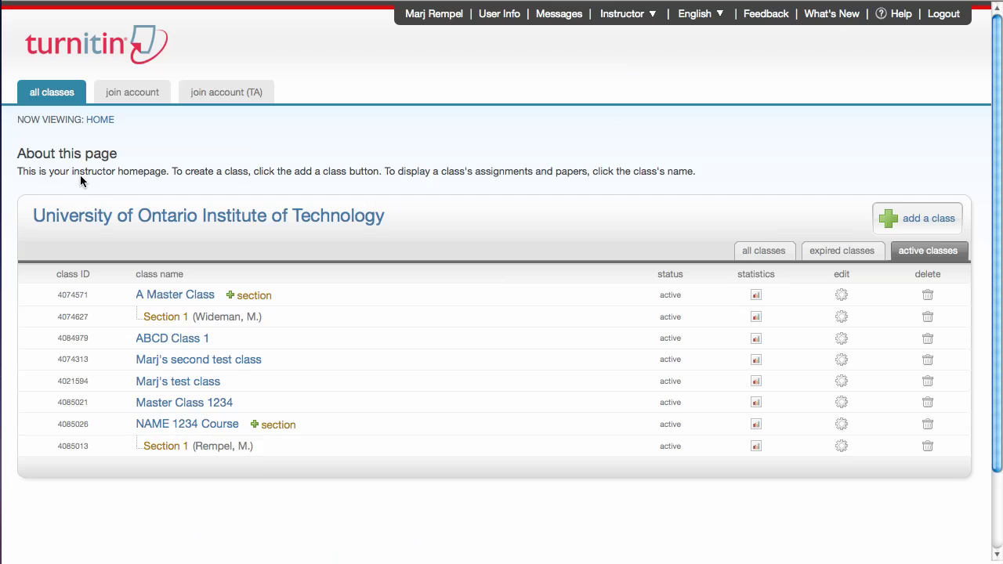
Open ABCD Class 1 and start a new assignment of the Paper Assignment type
left_click_drag(72, 171, 169, 171)
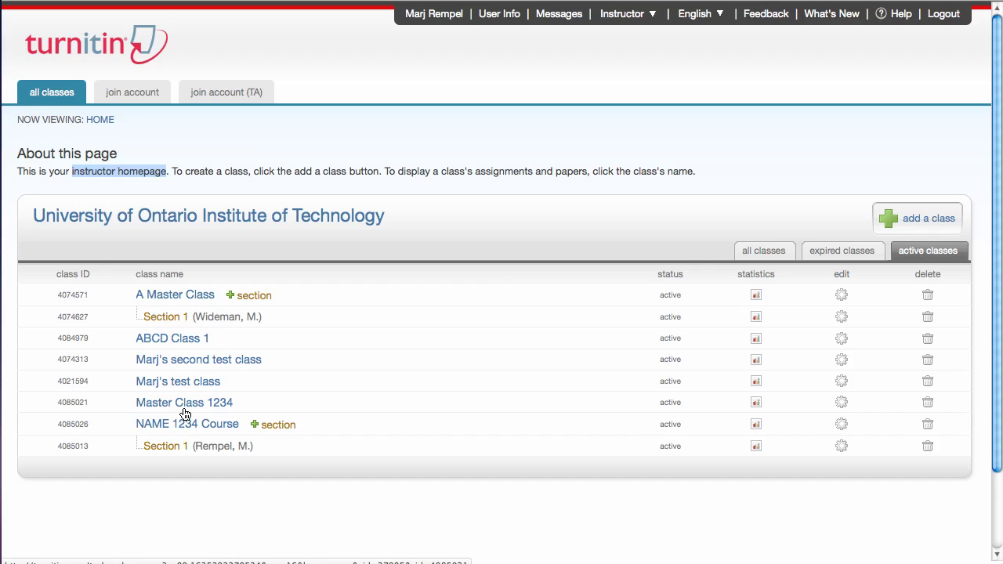
left_click(178, 341)
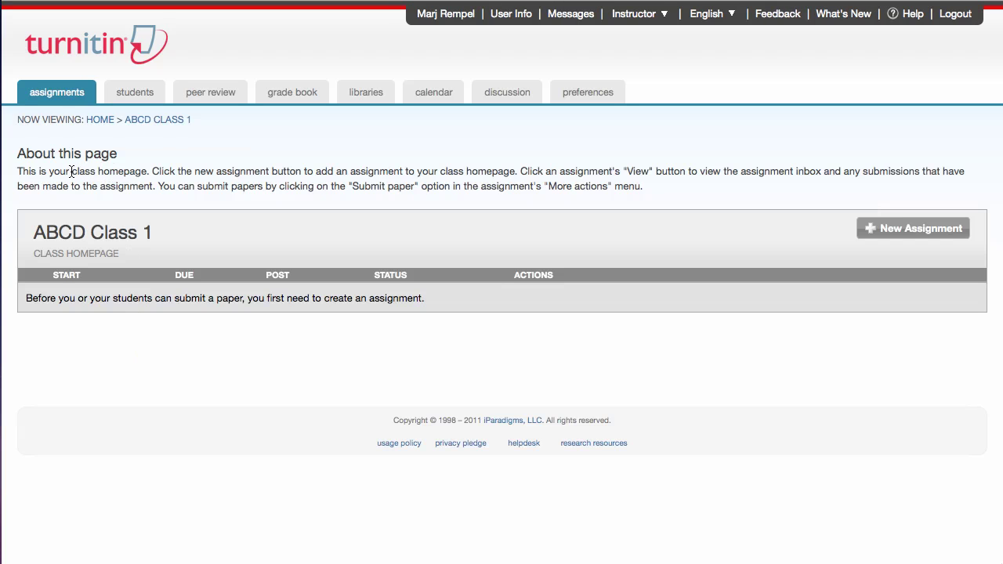
left_click_drag(72, 171, 149, 173)
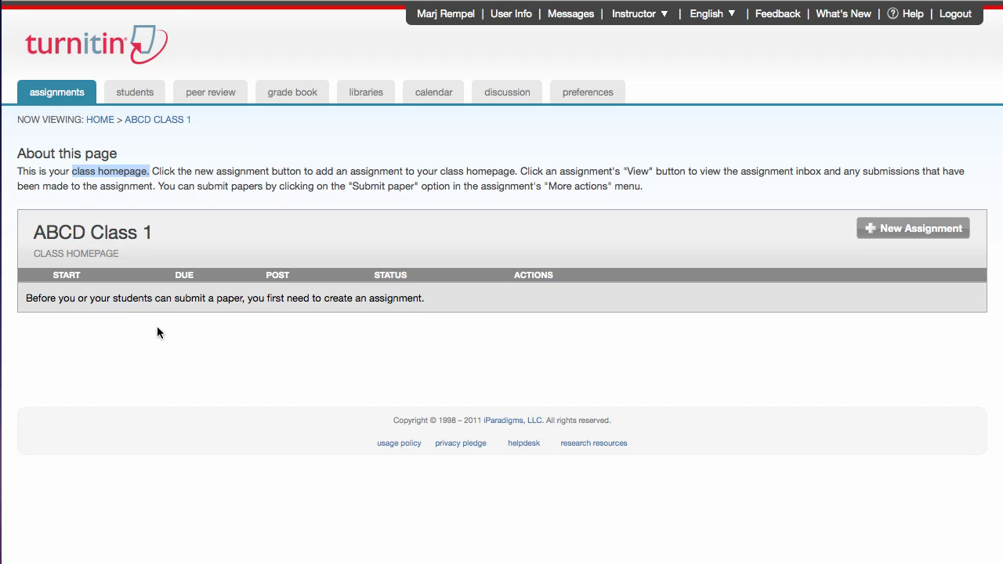
left_click(903, 229)
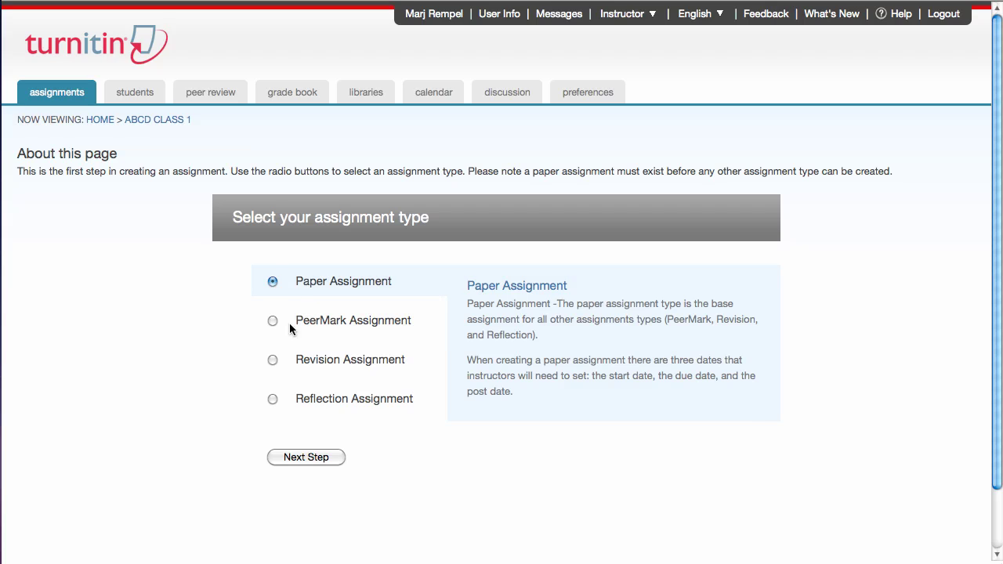
left_click(305, 458)
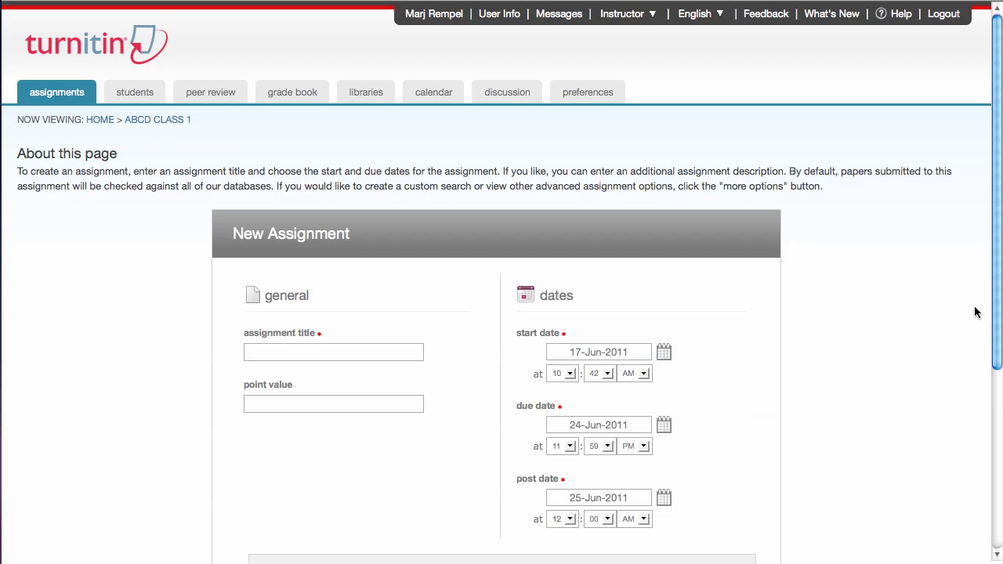
Title the new assignment "Assignment Title" and leave its point value blank
scroll(989, 314, "down", 4)
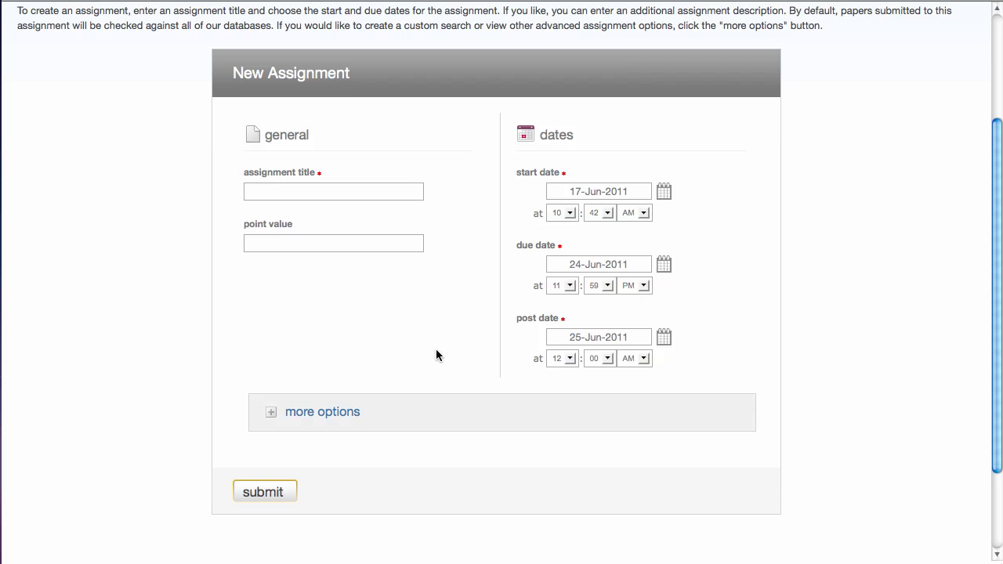
left_click(256, 192)
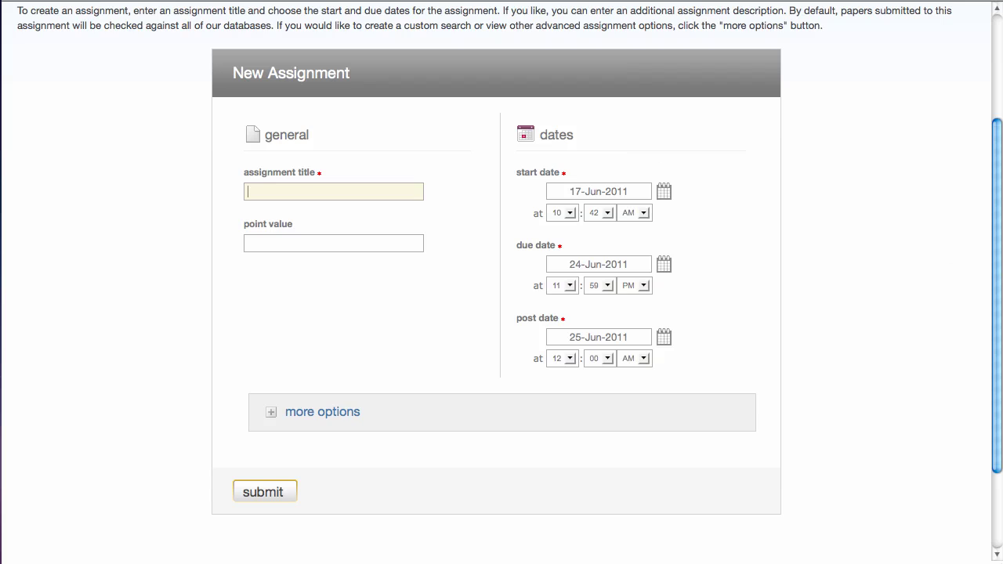
type("Assignment Title")
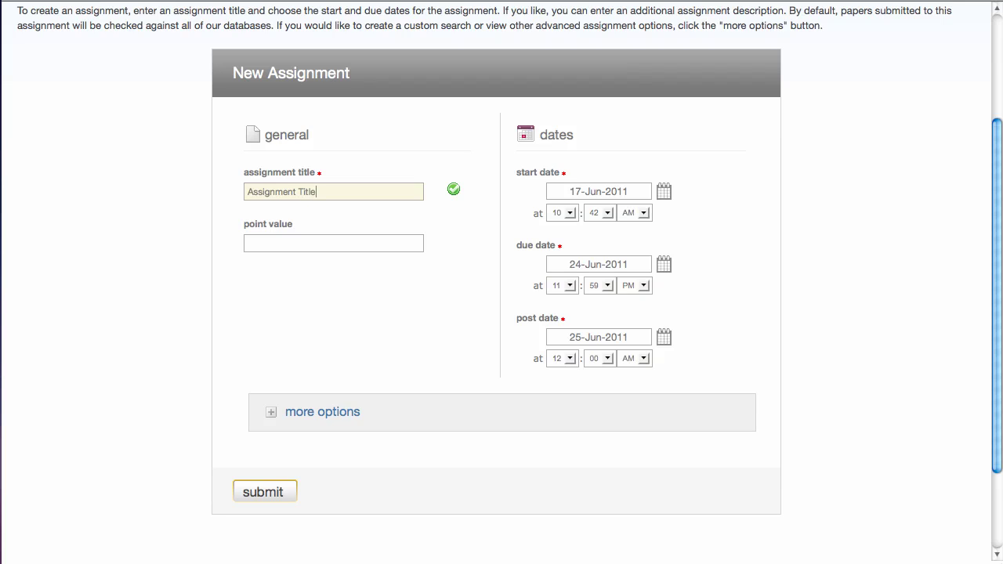
left_click(333, 243)
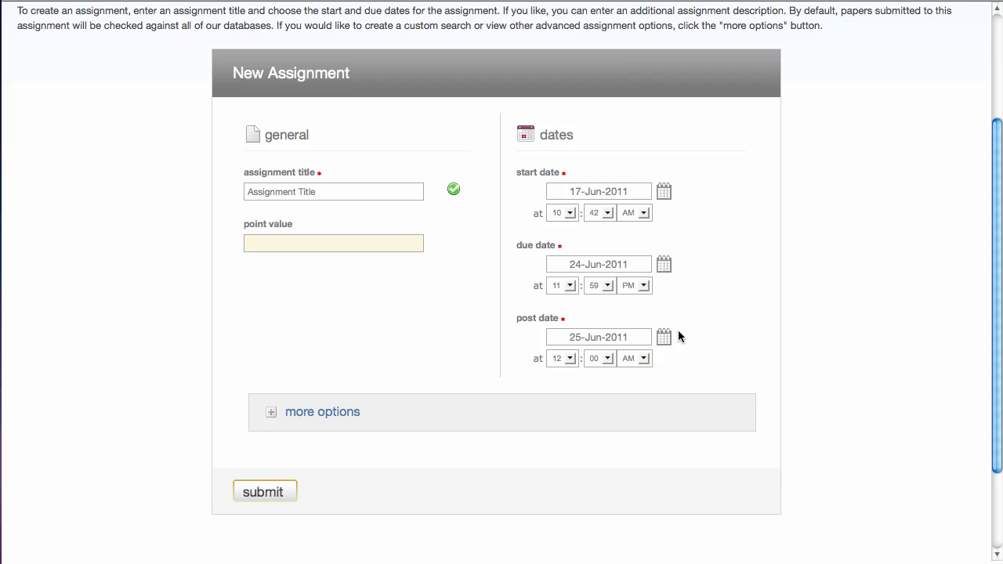
Expand the additional assignment options and enter the special instructions "Please allow 24 hours for resubmitted assignment reports to generate."
left_click(271, 417)
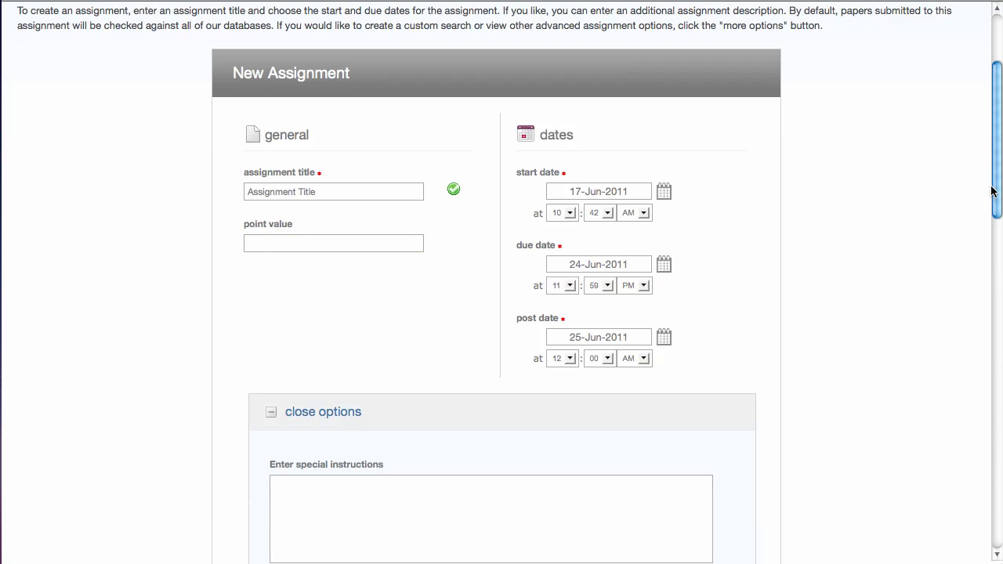
left_click_drag(993, 191, 980, 303)
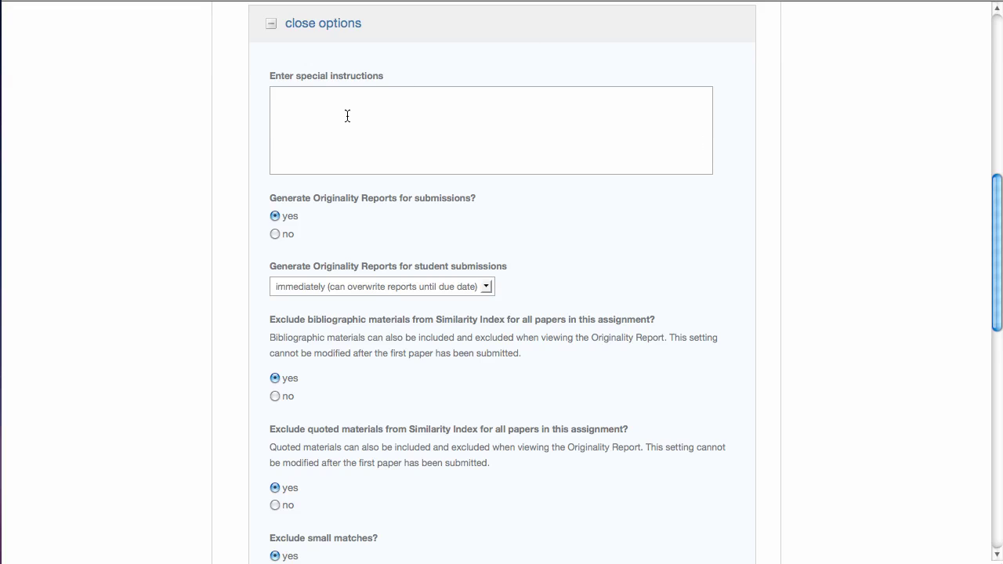
left_click(298, 108)
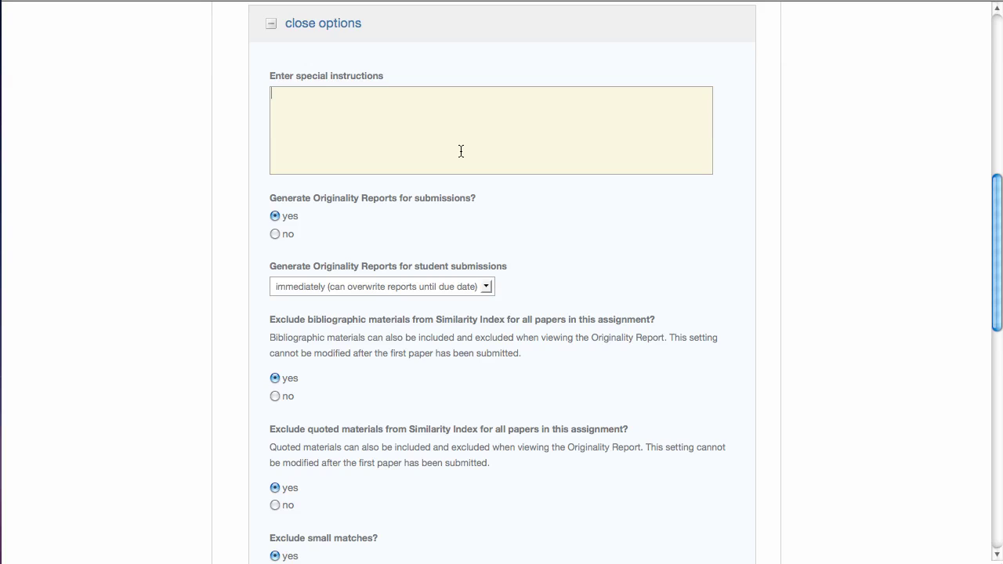
left_click(462, 153)
type("Please allow 24 hours for resu")
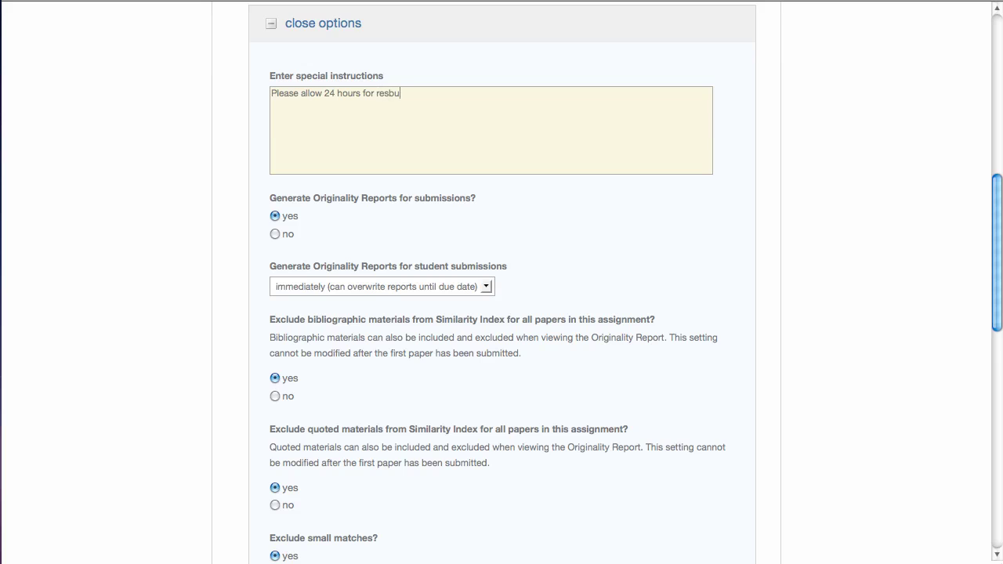
type("bmitted assignment reports to generate.")
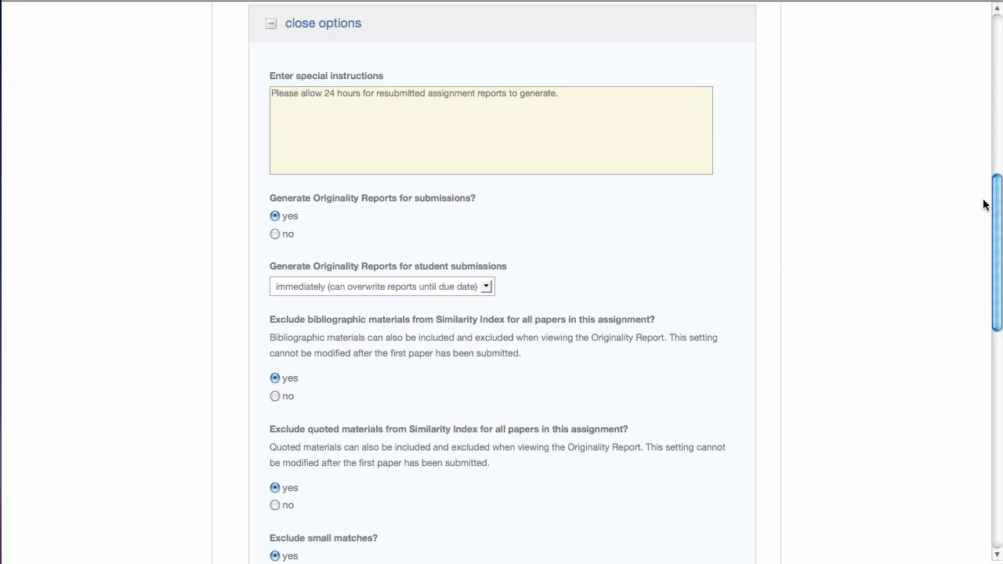
Set Originality Reports for student submissions to generate "immediately (can overwrite reports until due date)"
left_click_drag(995, 196, 989, 250)
scroll(988, 251, "down", 1)
scroll(987, 251, "up", 2)
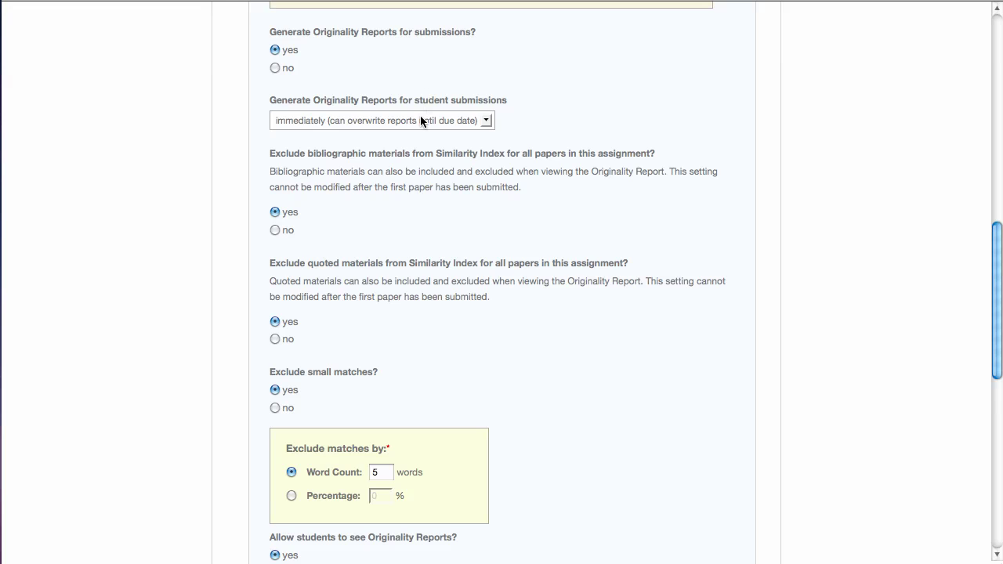
left_click(486, 123)
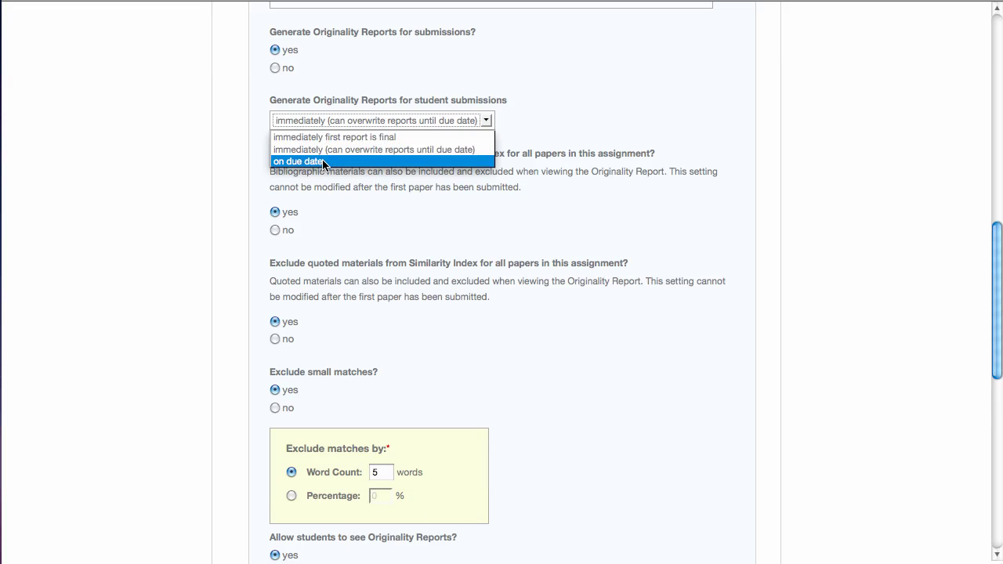
left_click(365, 148)
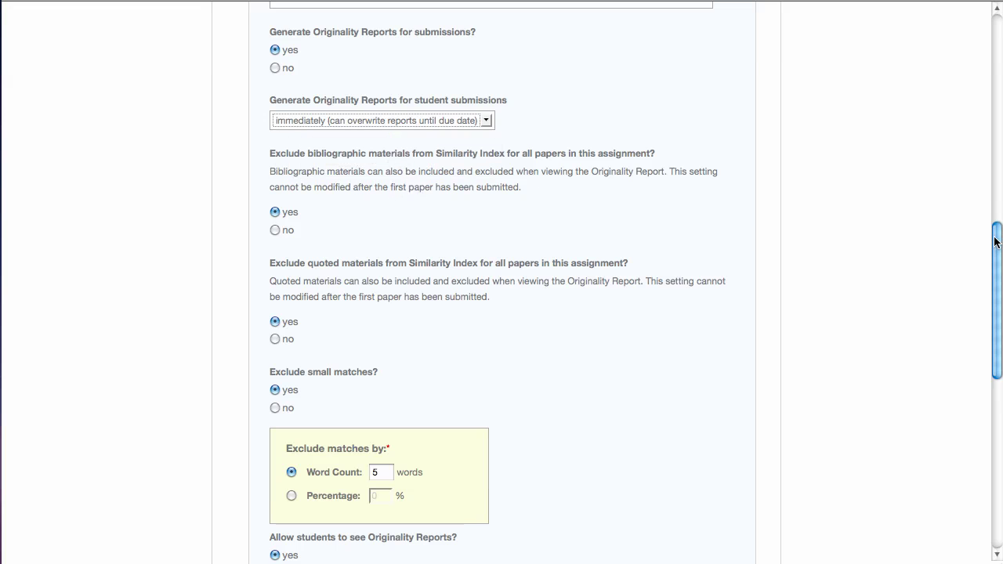
Switch the exclusion of small matches to no and back to yes
left_click_drag(997, 241, 996, 280)
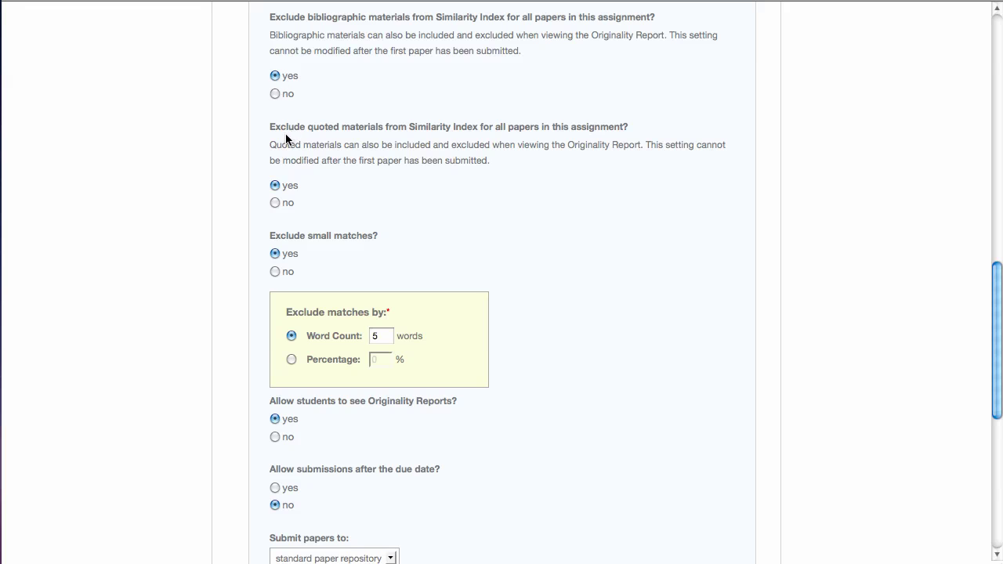
scroll(342, 135, "down", 1)
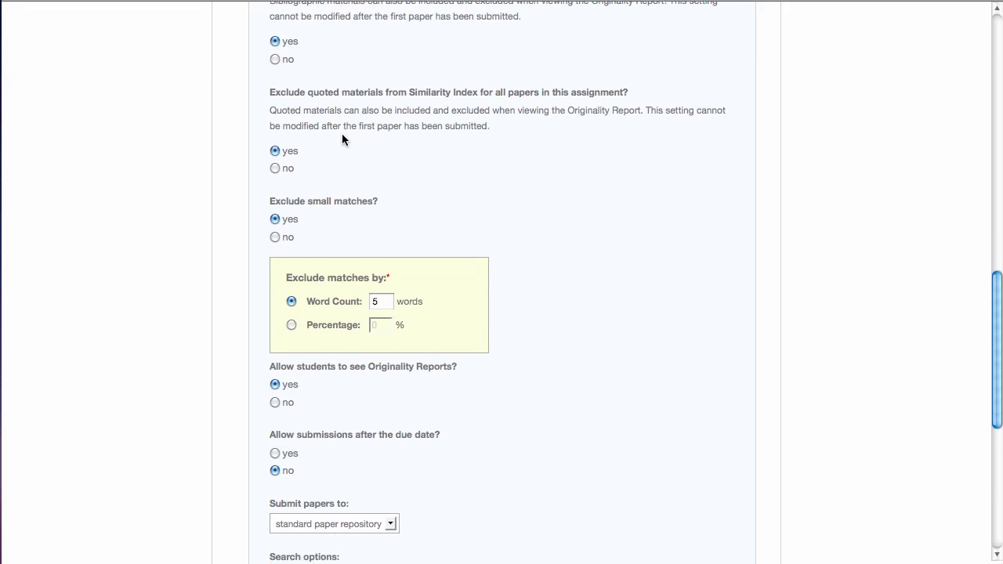
scroll(341, 139, "down", 1)
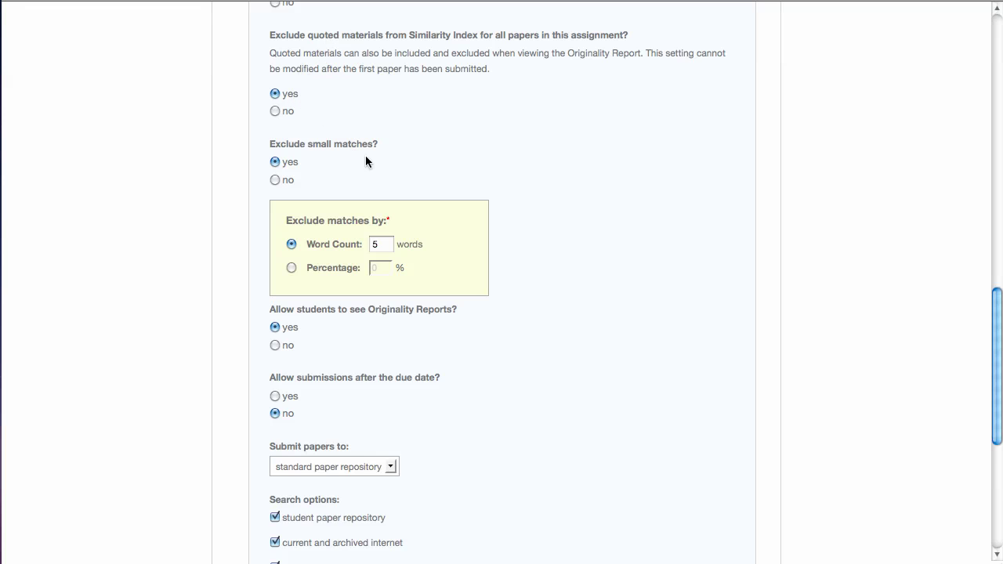
scroll(359, 155, "down", 2)
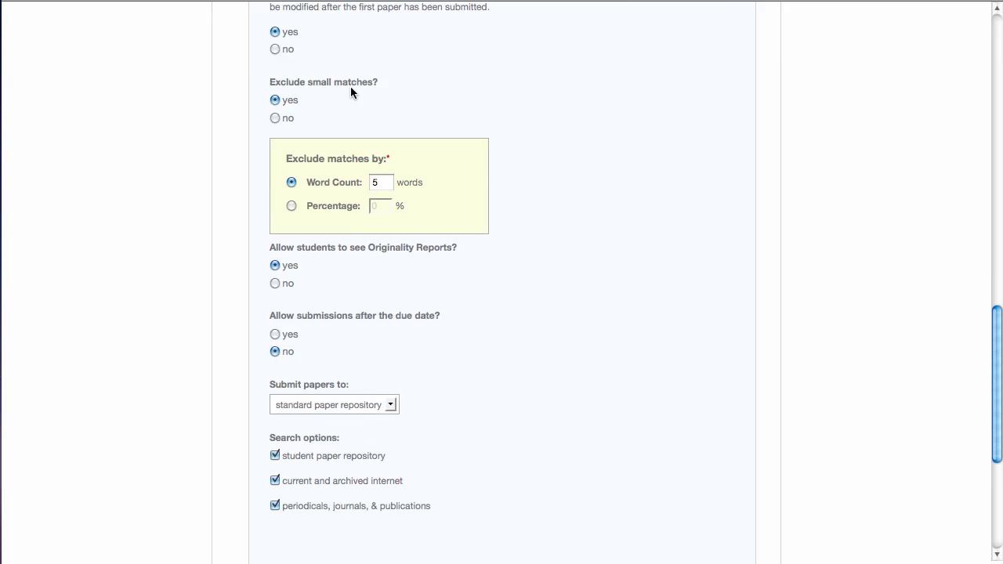
left_click(277, 116)
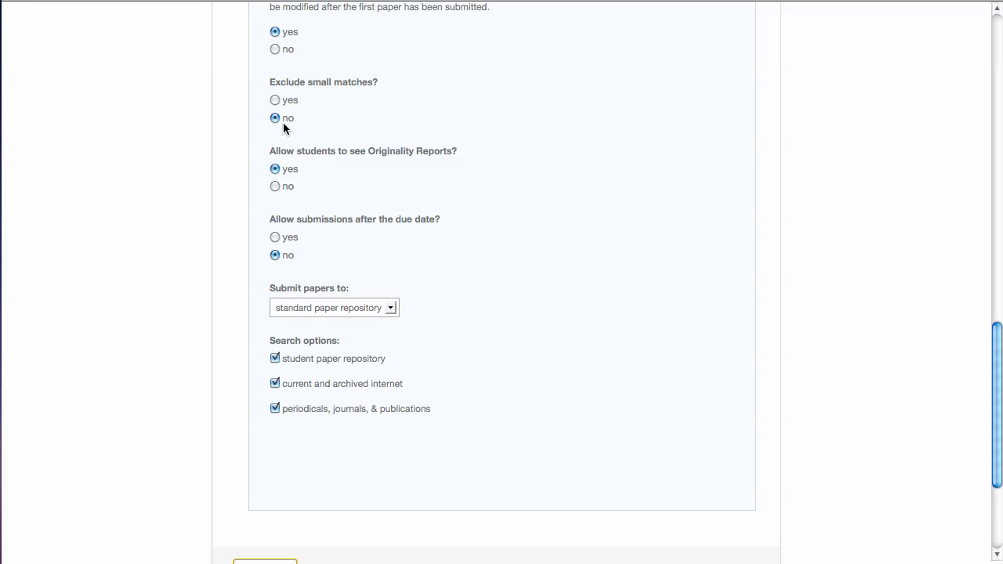
left_click(275, 101)
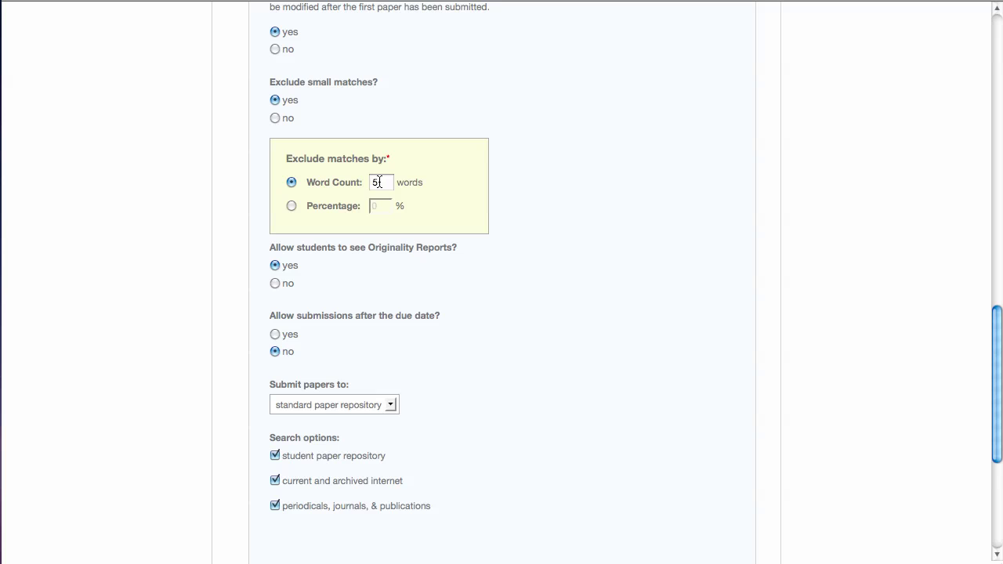
Switch student access to the Originality Reports to no and back to yes
scroll(396, 179, "down", 2)
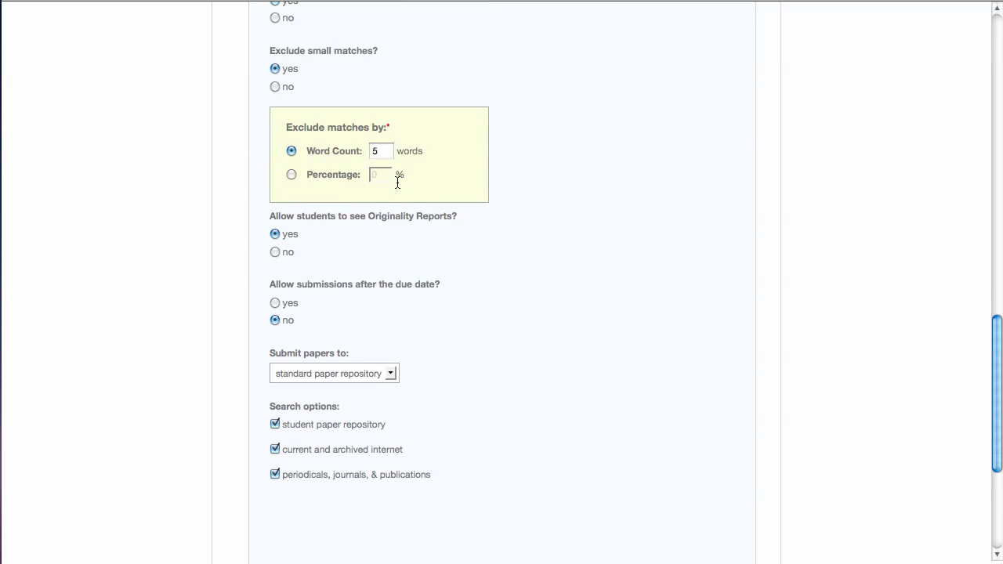
scroll(397, 180, "down", 4)
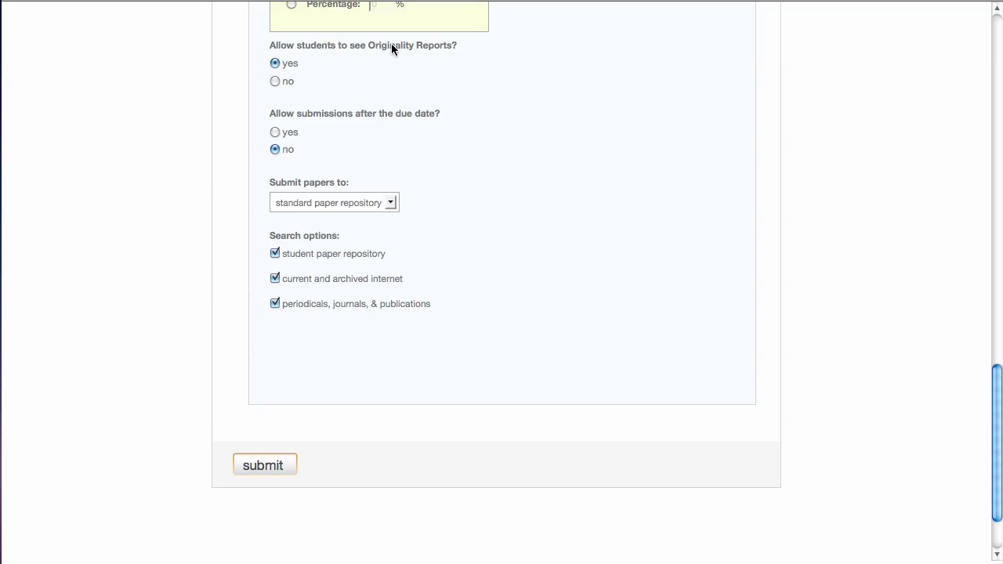
left_click(275, 81)
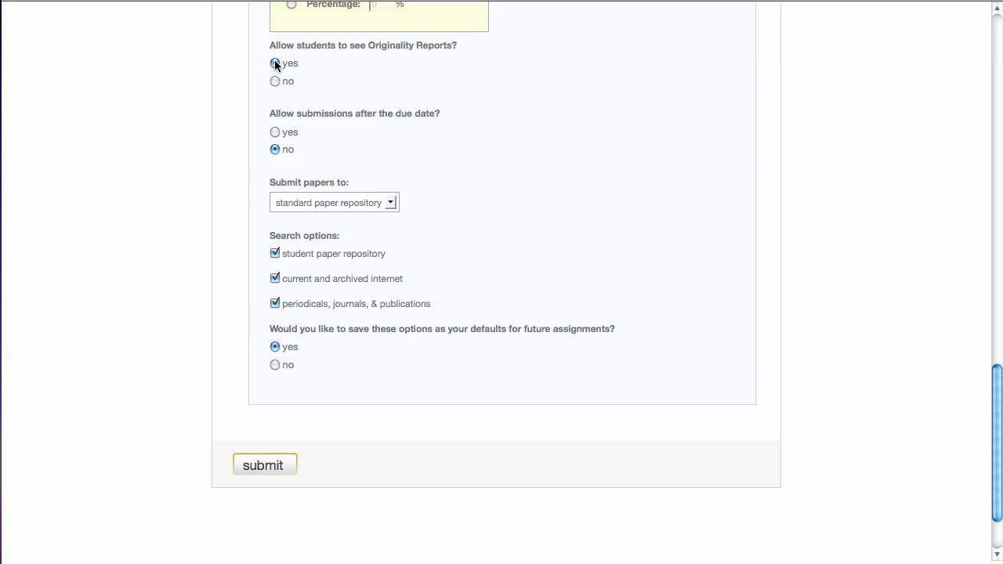
Allow submissions after the assignment's due date
scroll(451, 115, "up", 8)
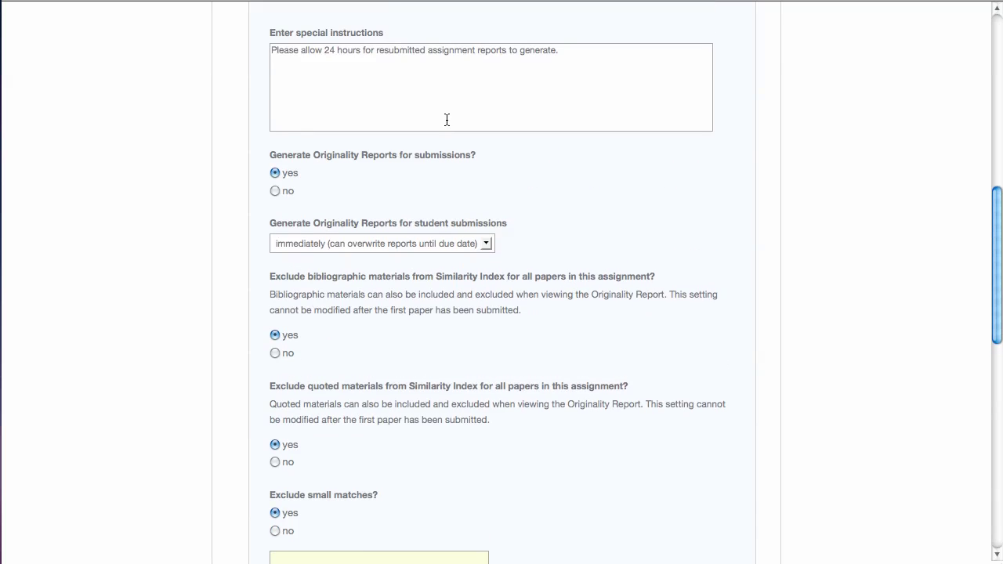
scroll(377, 149, "down", 1)
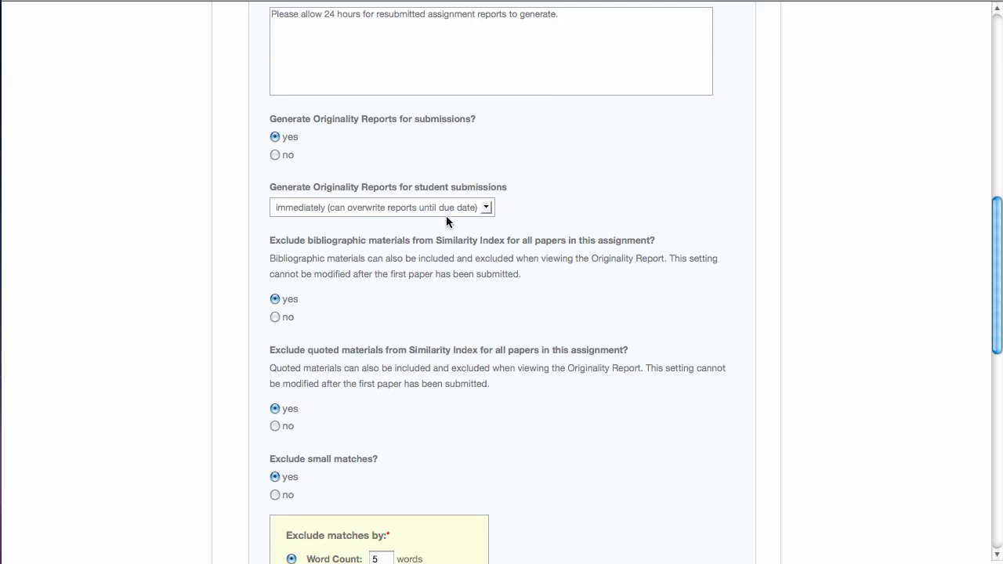
scroll(447, 217, "down", 6)
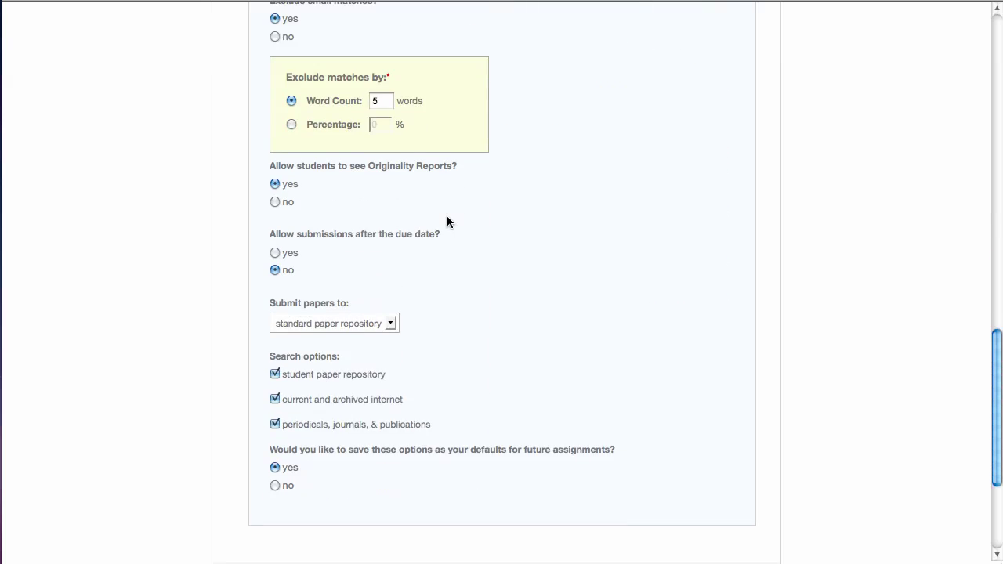
scroll(447, 221, "down", 3)
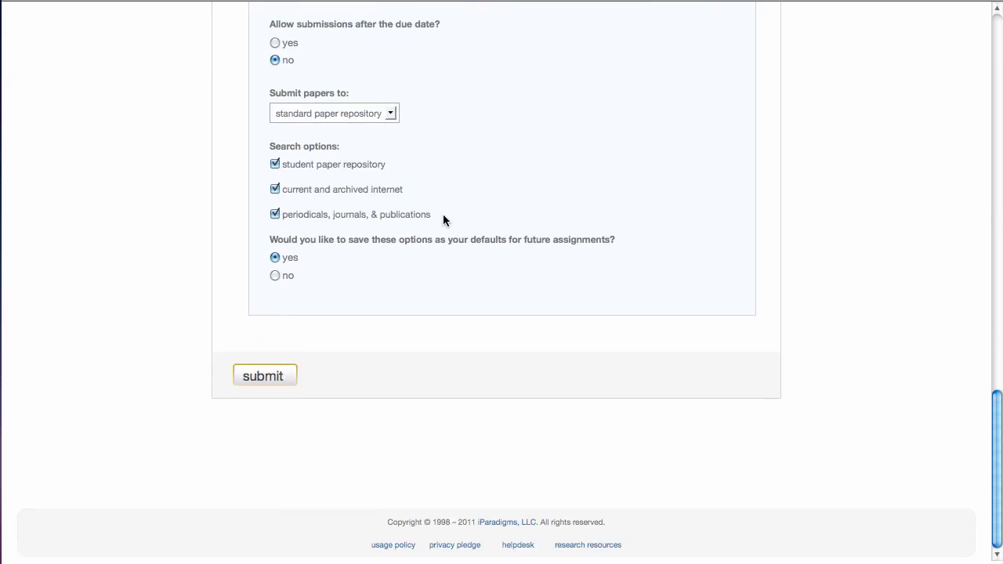
scroll(442, 214, "up", 1)
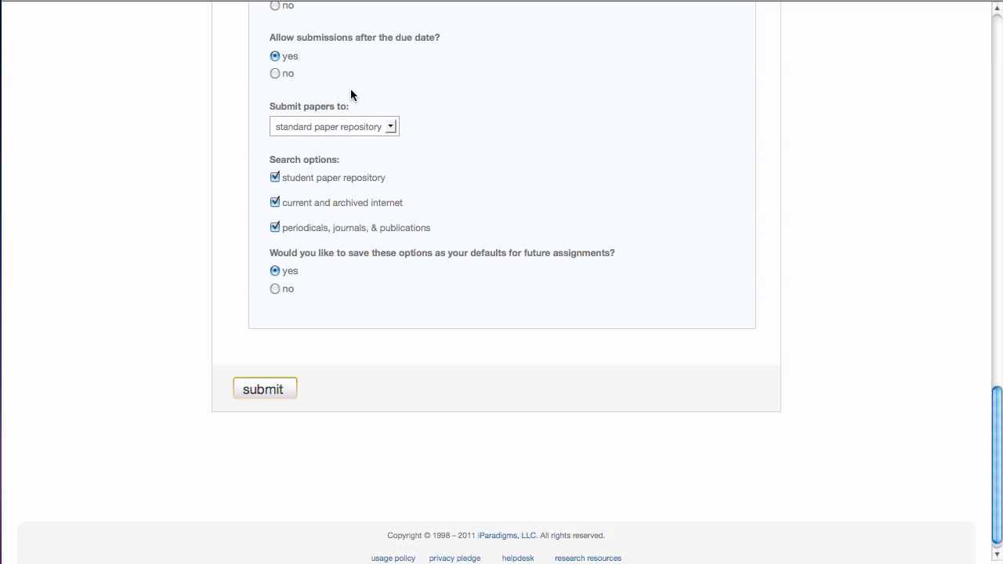
Choose the standard paper repository as the destination for submitted papers
left_click(392, 130)
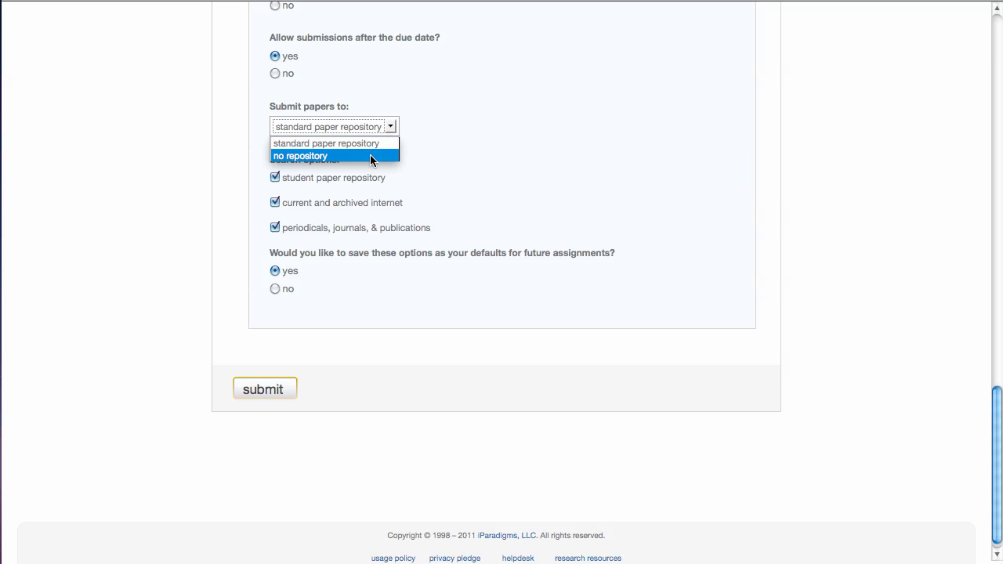
left_click(395, 127)
left_click(392, 129)
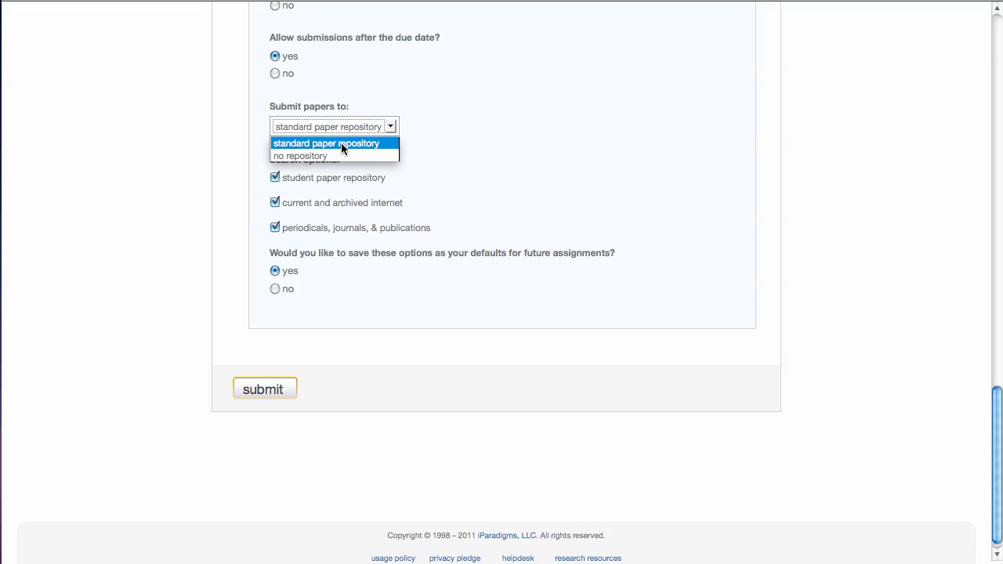
left_click(341, 149)
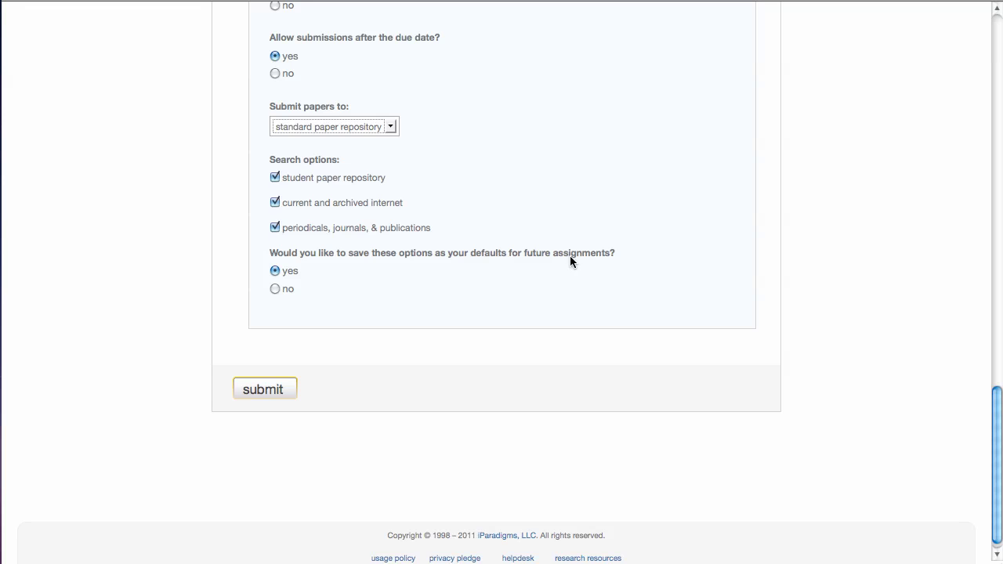
Save these options as the defaults for future assignments and submit the new assignment
left_click(276, 270)
left_click(270, 391)
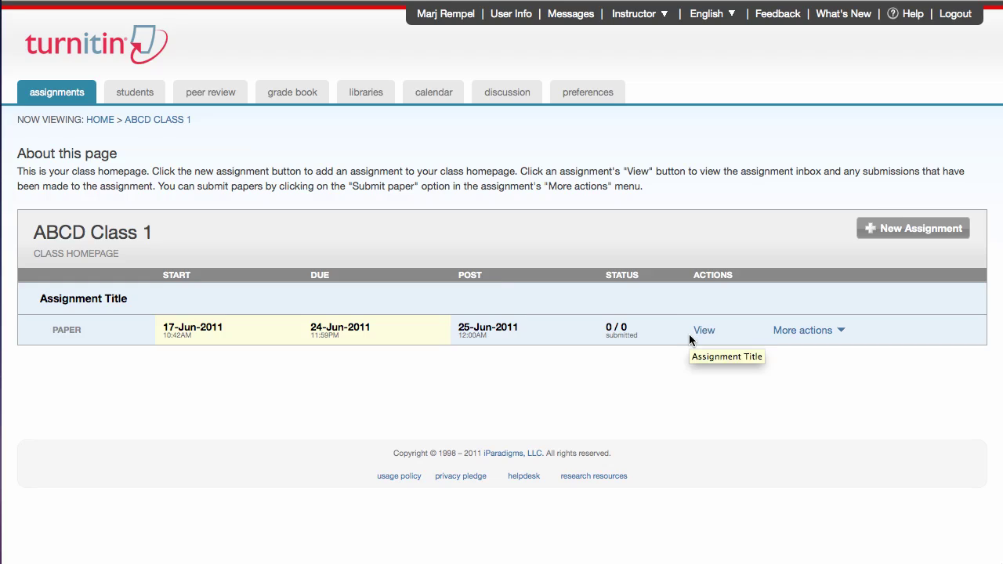
Show the further actions available for the newly created paper assignment
left_click(837, 335)
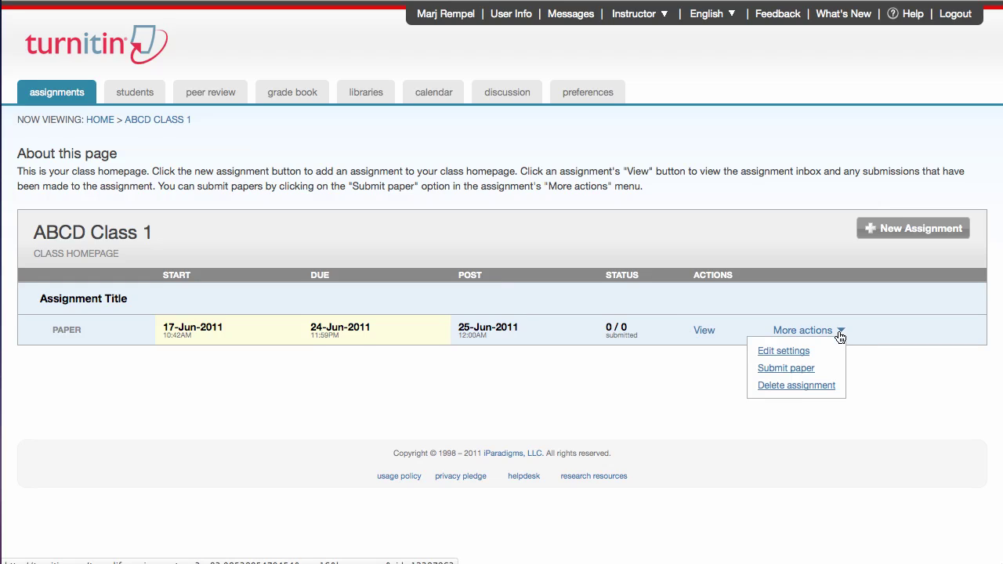